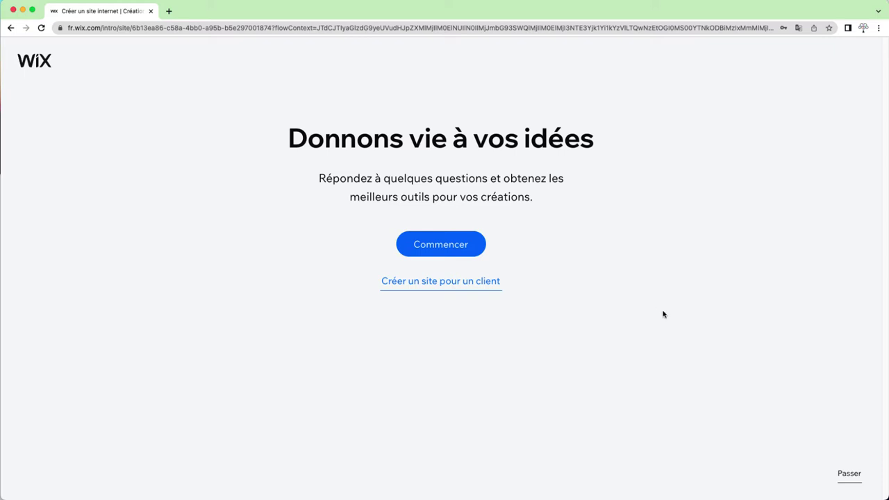
# Skip the introductory questionnaire and open the blank template Minimal Layout in the website editor.
pyautogui.click(853, 479)
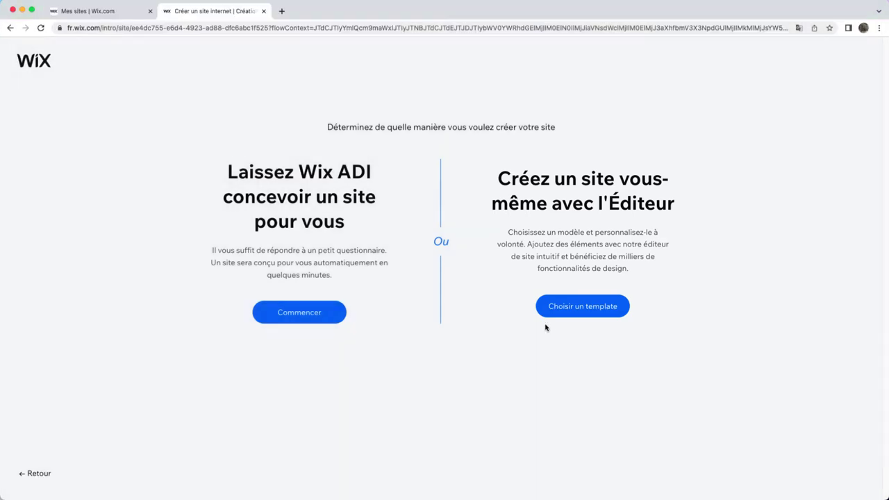
pyautogui.click(567, 307)
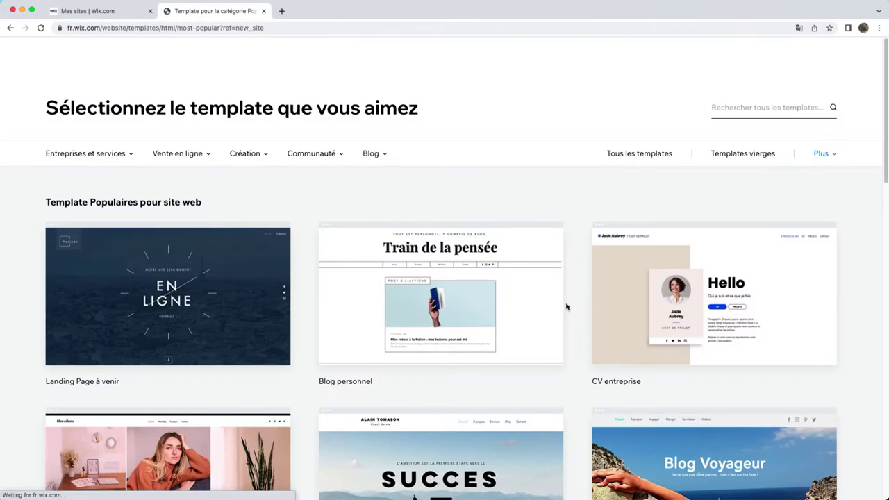
pyautogui.click(749, 156)
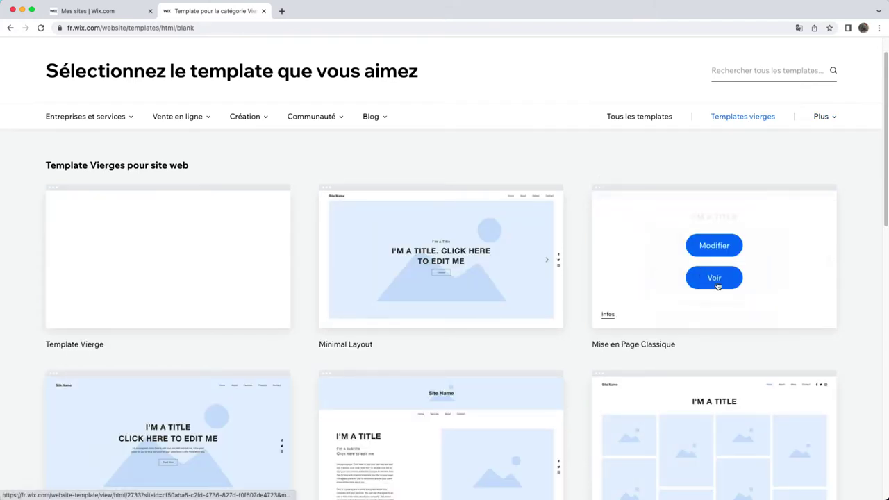
pyautogui.moveTo(439, 285)
pyautogui.click(445, 246)
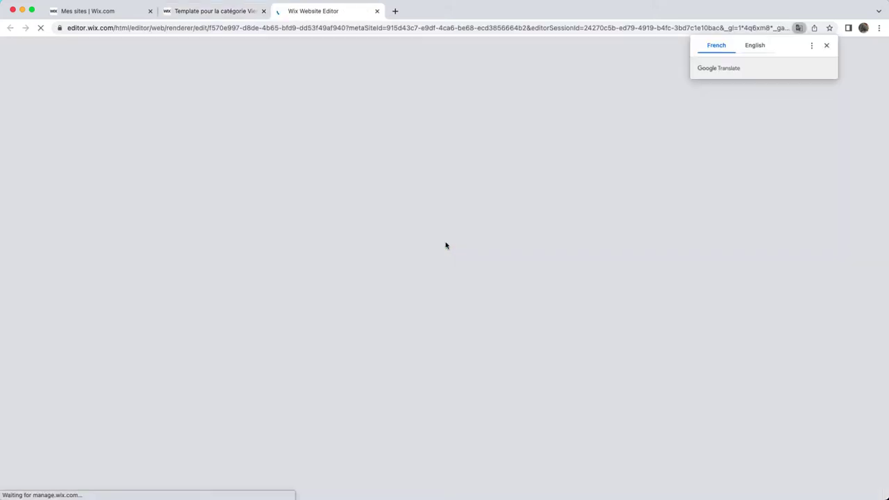
pyautogui.click(826, 46)
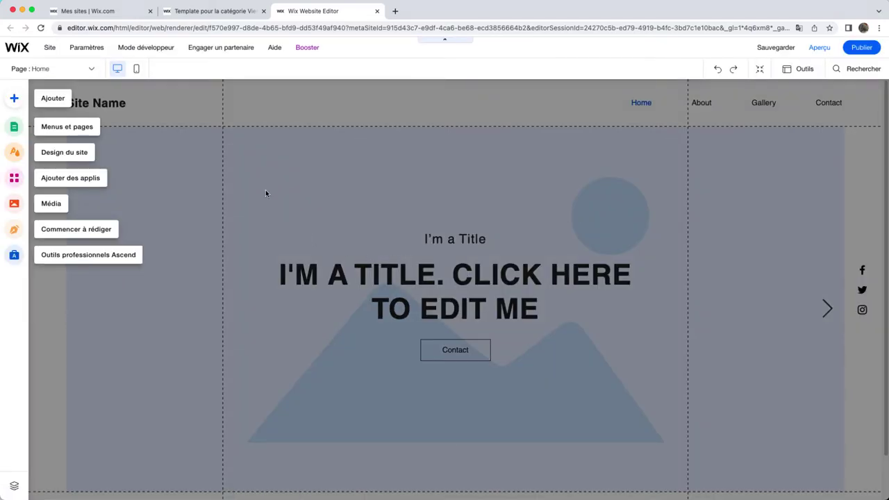
# Open the site's mobile version and start its setup, advancing to the quick action placement choice.
pyautogui.click(93, 70)
pyautogui.click(136, 72)
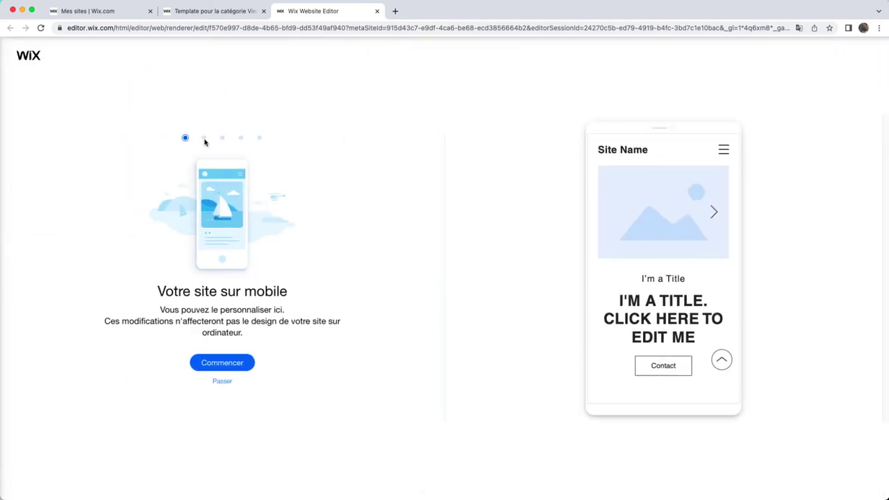
pyautogui.click(223, 363)
pyautogui.click(198, 276)
pyautogui.click(302, 266)
pyautogui.click(252, 352)
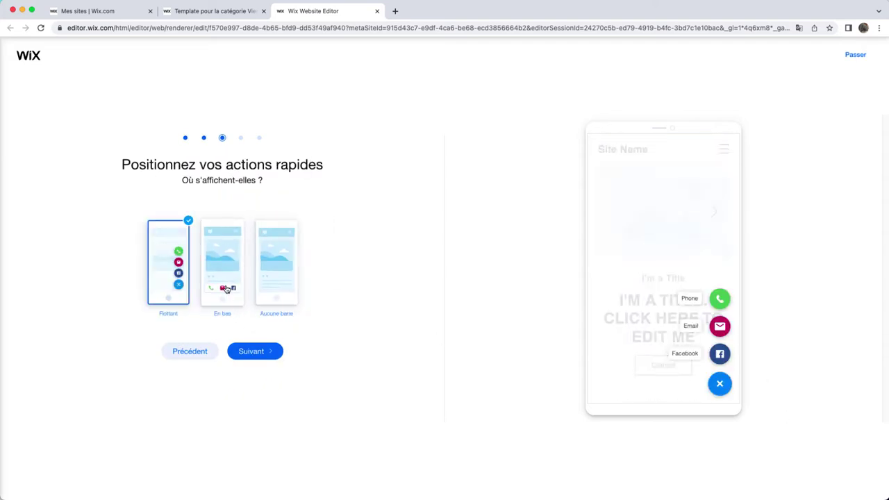
# Finish the mobile setup with the quick actions set to En bas and no back-to-top function, and return to the desktop version.
pyautogui.click(277, 278)
pyautogui.click(223, 277)
pyautogui.click(252, 352)
pyautogui.click(254, 287)
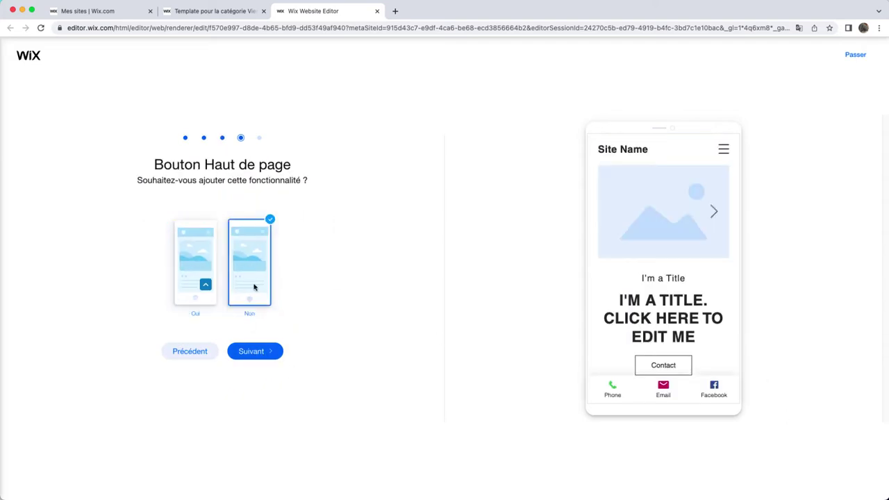
pyautogui.click(252, 351)
pyautogui.click(201, 353)
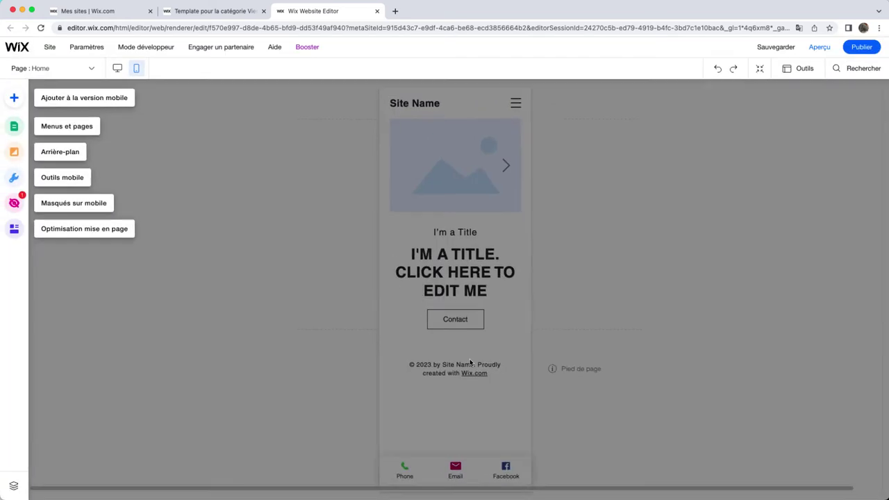
pyautogui.click(117, 68)
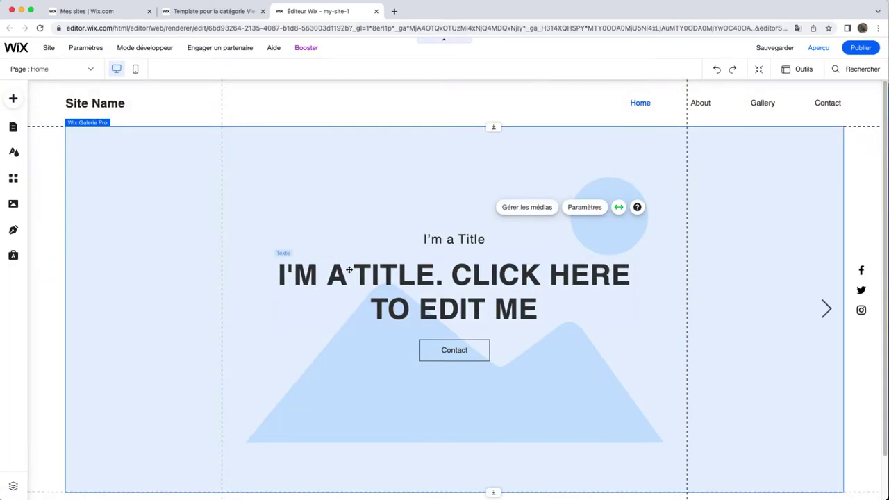
# View the whole page in zoom-out mode and return to the normal editing view.
pyautogui.click(757, 71)
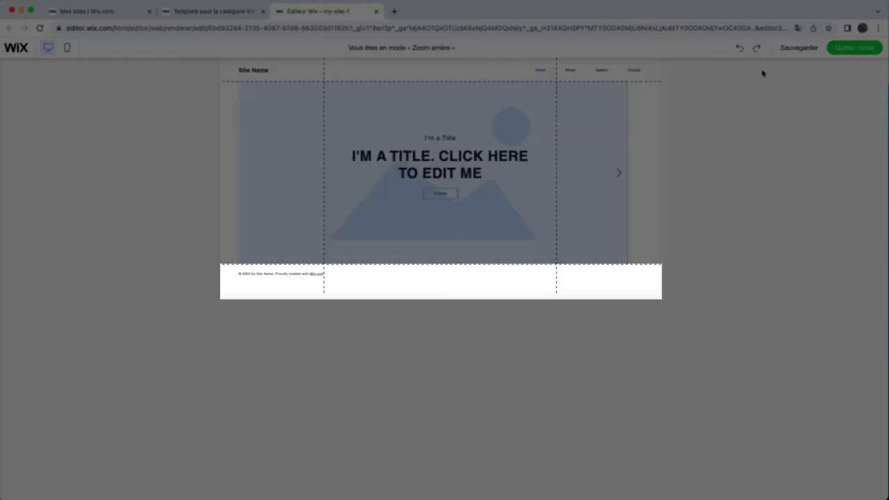
pyautogui.press('Escape')
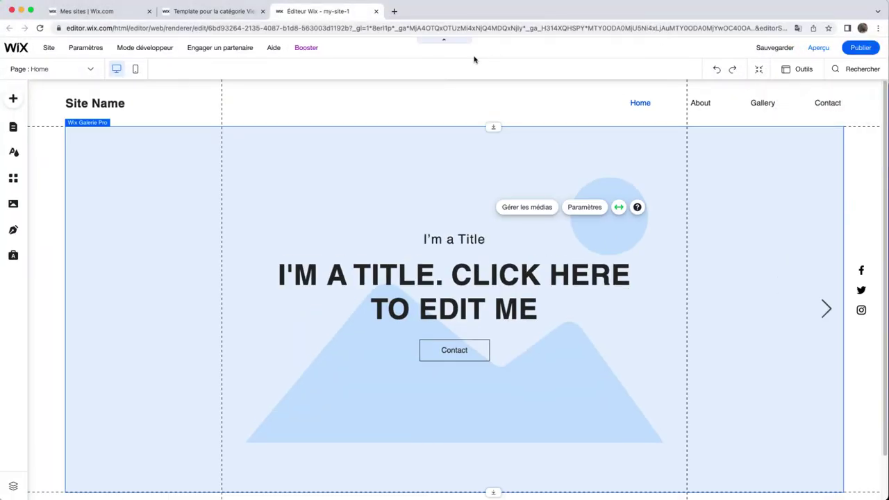
# Try switching the rulers and grids on and off, and display the editor's Barre d'outils.
pyautogui.click(792, 69)
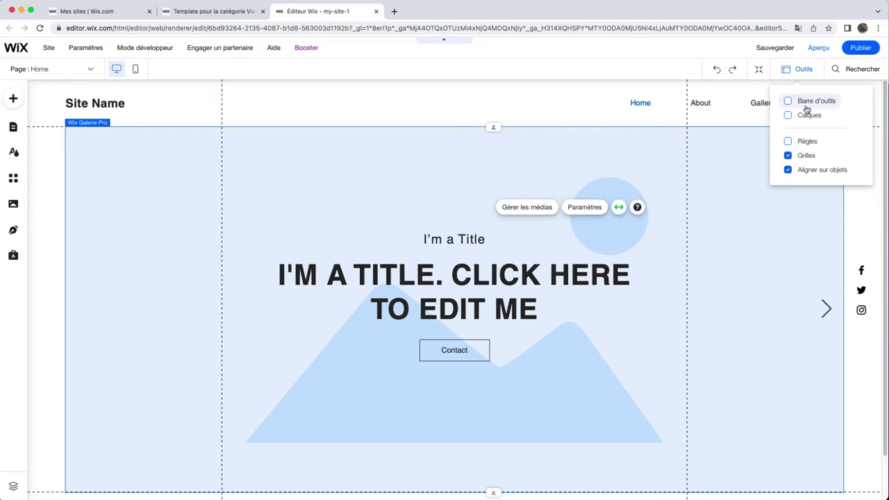
pyautogui.click(812, 143)
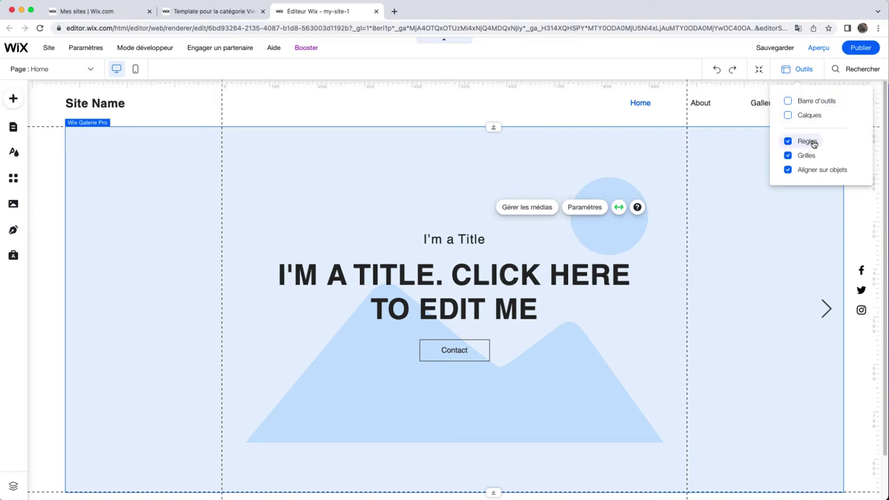
pyautogui.click(812, 143)
pyautogui.click(808, 154)
pyautogui.click(808, 155)
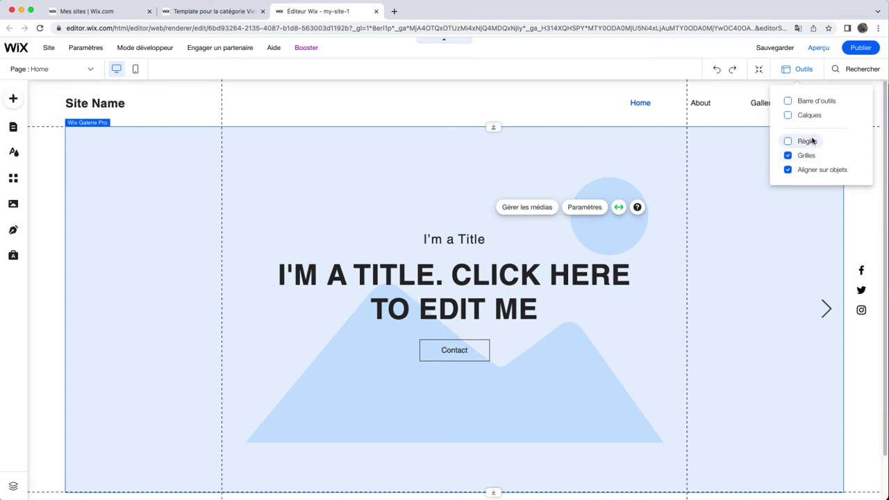
pyautogui.click(807, 103)
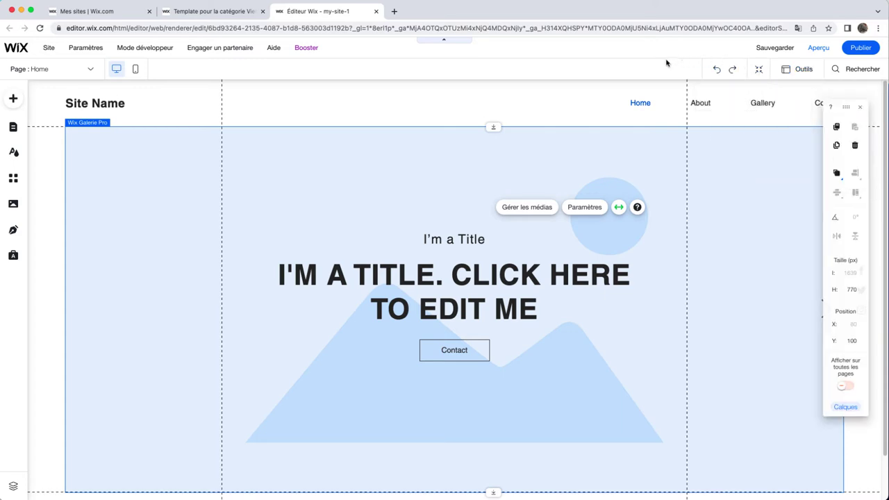
pyautogui.click(841, 68)
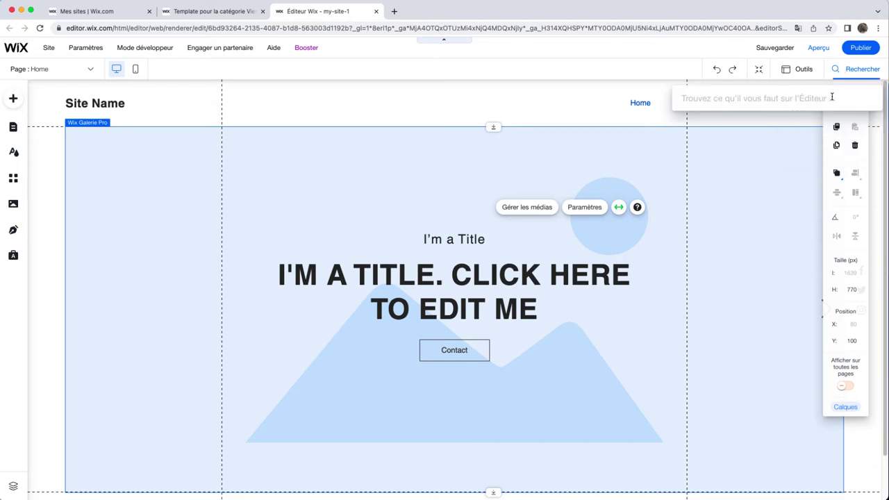
pyautogui.click(849, 76)
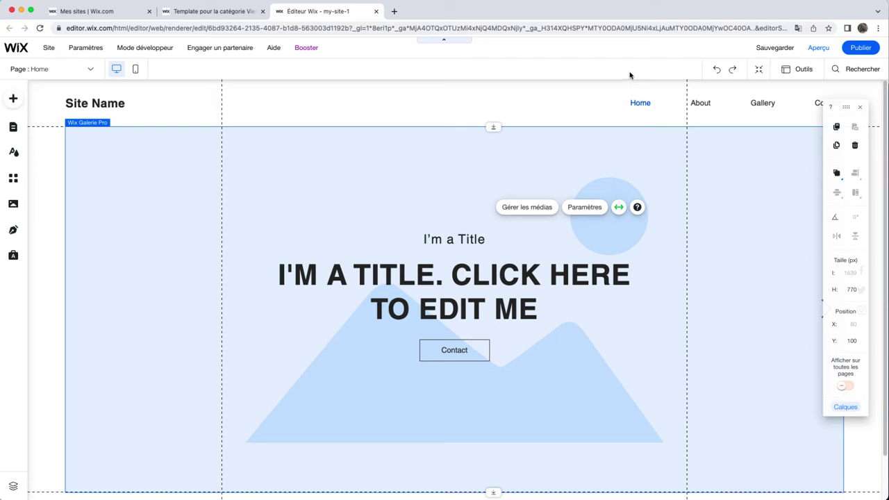
# Examine the list of site pages and the options available for the Home page.
pyautogui.click(13, 132)
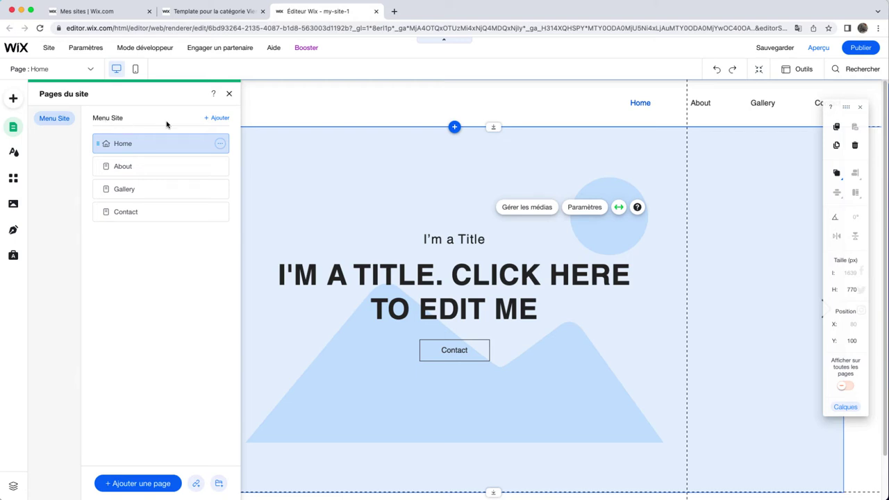
pyautogui.click(220, 143)
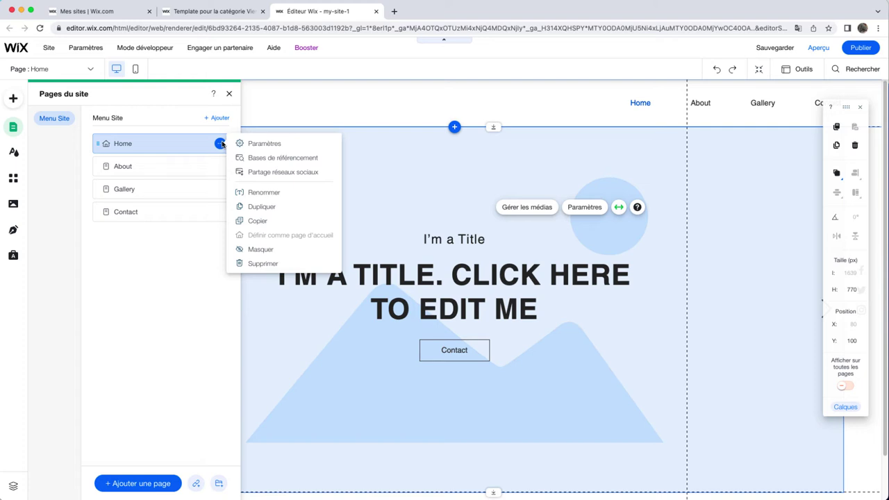
pyautogui.moveTo(185, 143); pyautogui.dragTo(142, 144)
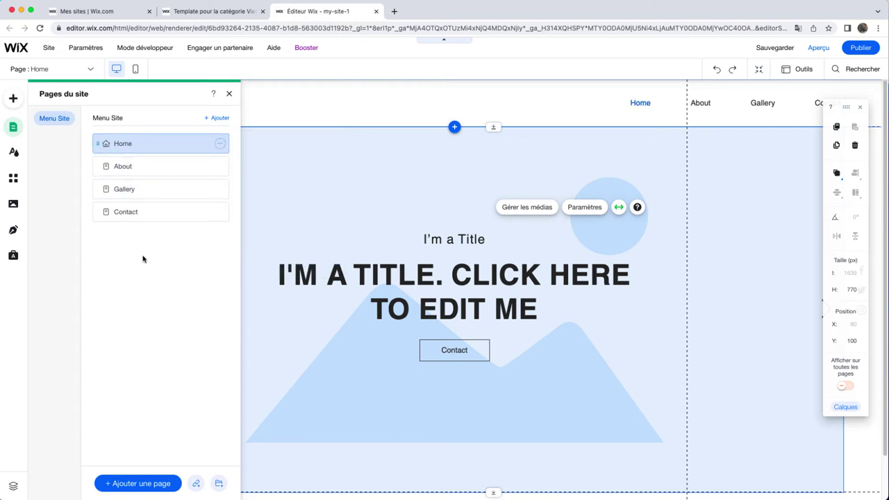
pyautogui.click(12, 127)
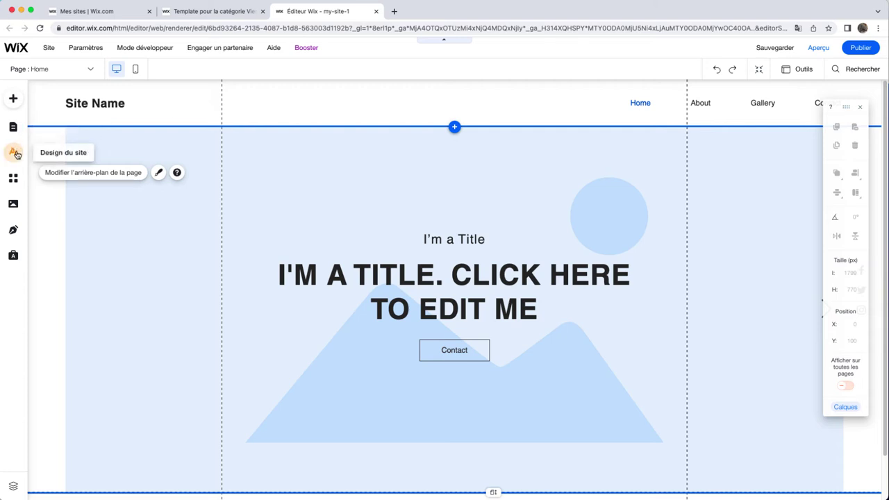
# Examine the site design options and the colour, image and video choices for the page background.
pyautogui.click(15, 153)
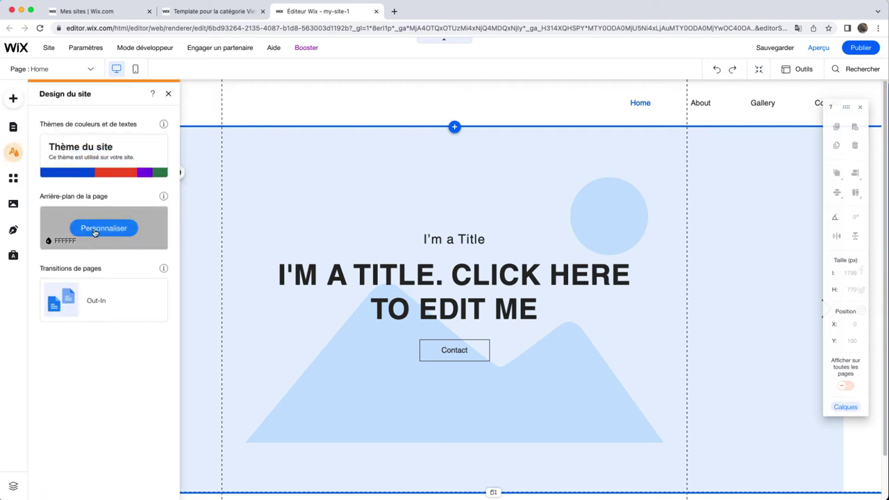
pyautogui.click(103, 229)
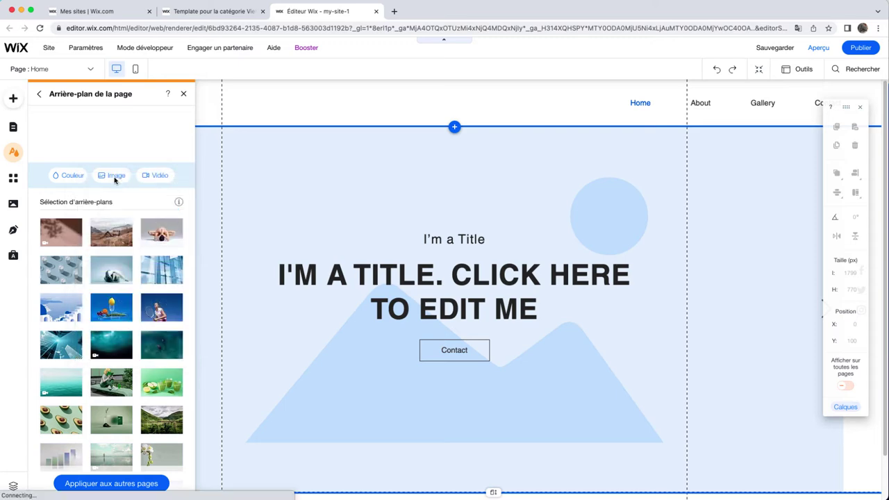
pyautogui.click(112, 176)
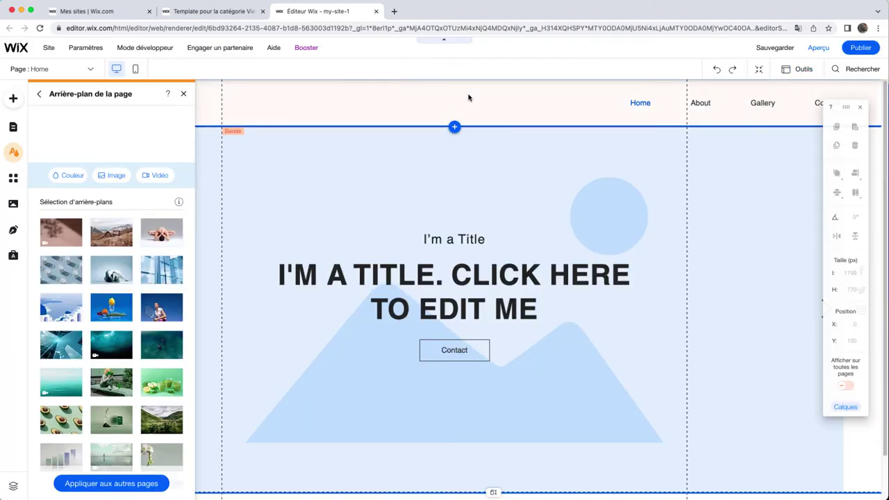
# Try to apply the Home page's background to the About page as well.
pyautogui.click(94, 486)
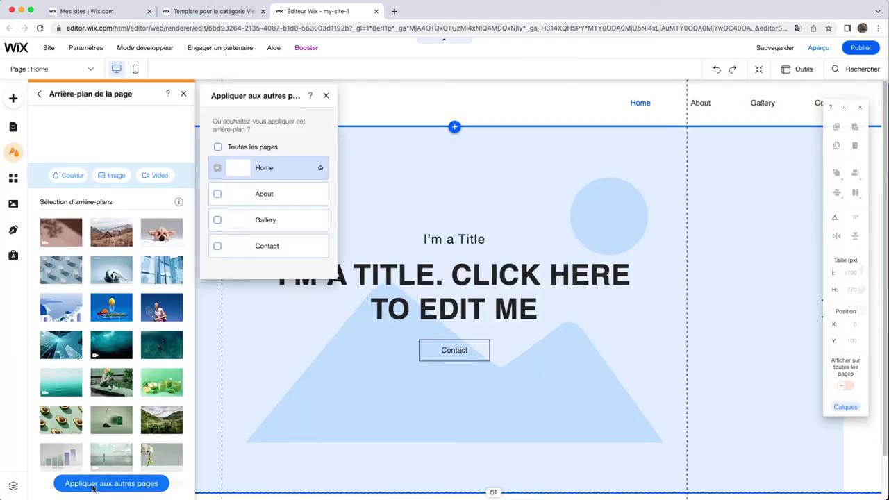
pyautogui.click(218, 195)
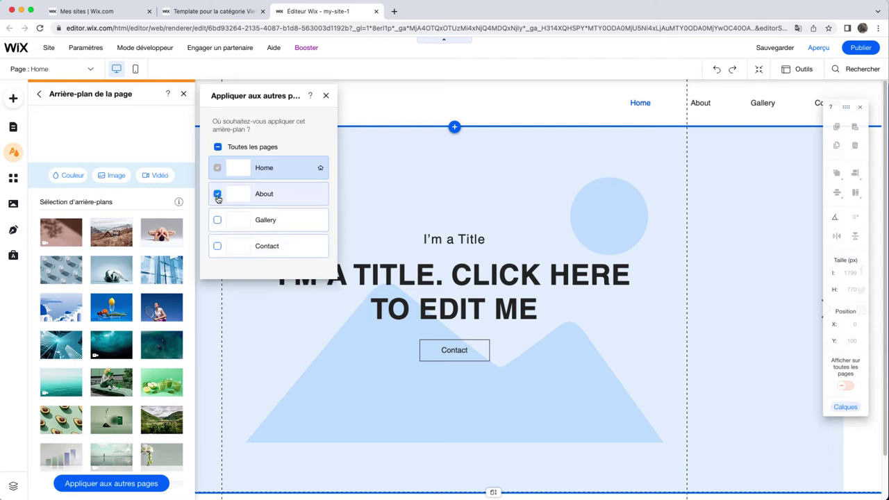
pyautogui.click(217, 195)
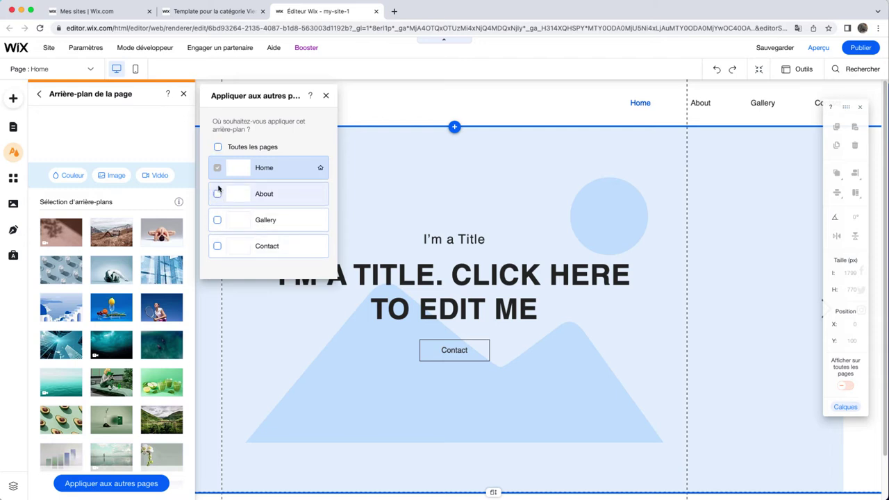
pyautogui.click(326, 96)
pyautogui.click(183, 93)
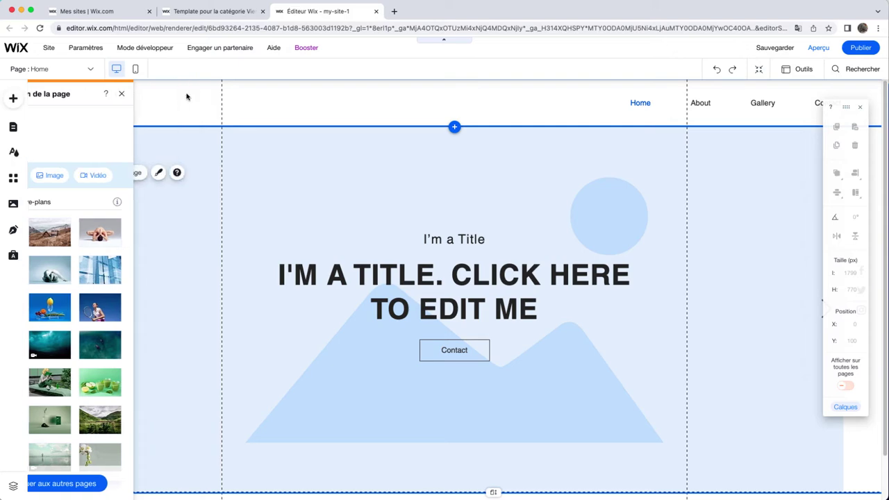
# Examine the elements available to add in the Bande, Texte, Image, Bouton, Galerie, Élément décoratif, Interactif, Boîte and Liste categories.
pyautogui.click(13, 101)
pyautogui.moveTo(60, 120)
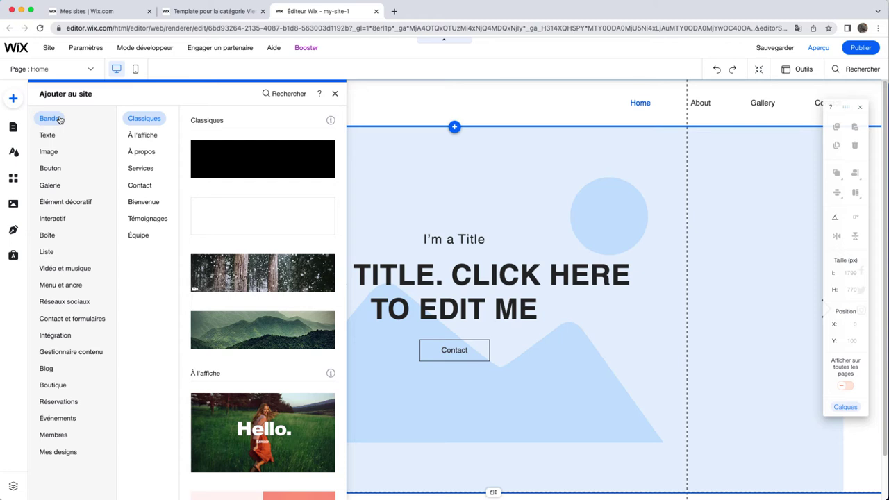
pyautogui.click(54, 137)
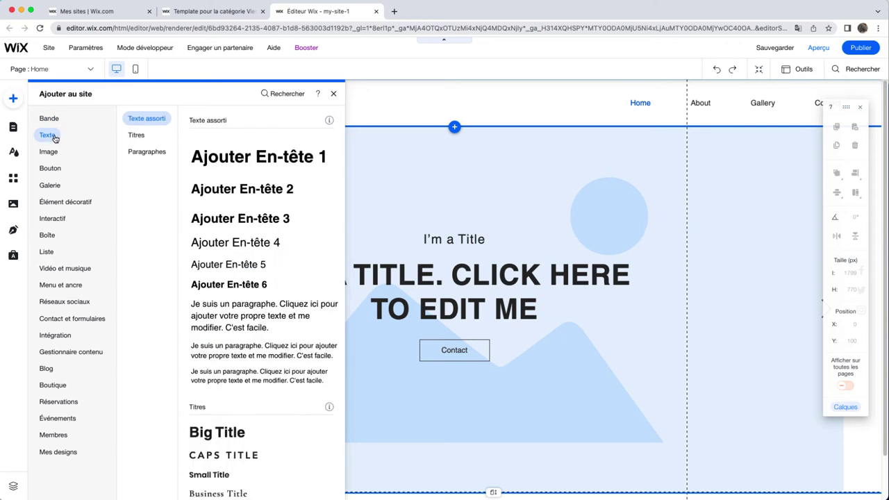
pyautogui.click(50, 152)
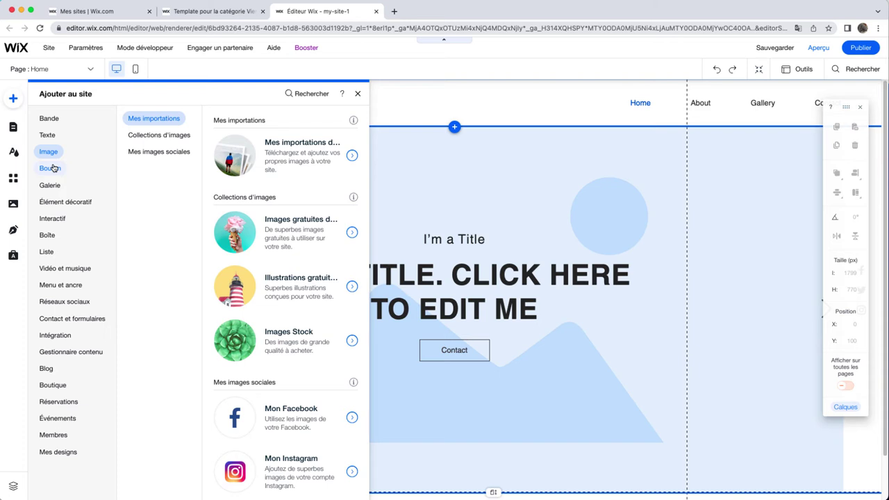
pyautogui.click(53, 168)
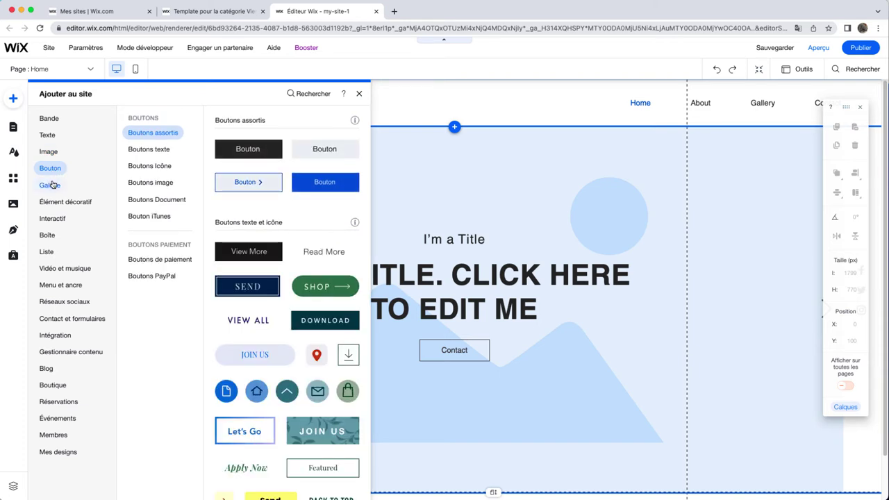
pyautogui.click(50, 185)
pyautogui.click(52, 203)
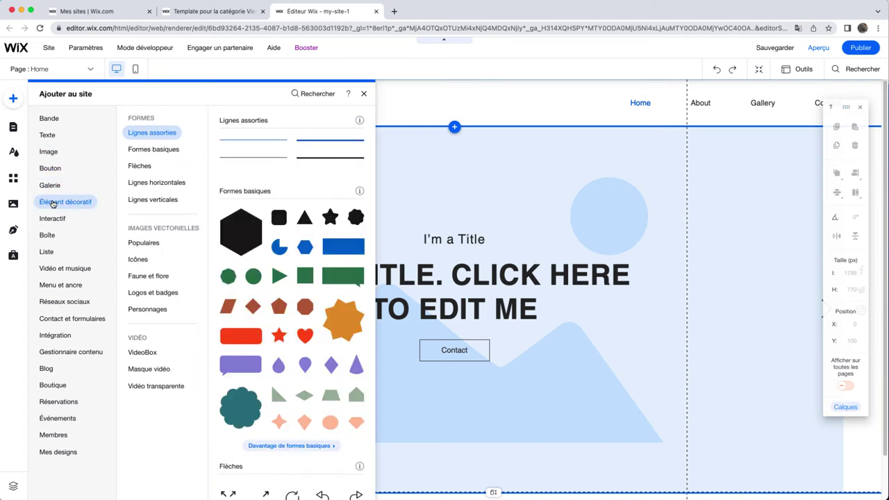
pyautogui.click(54, 220)
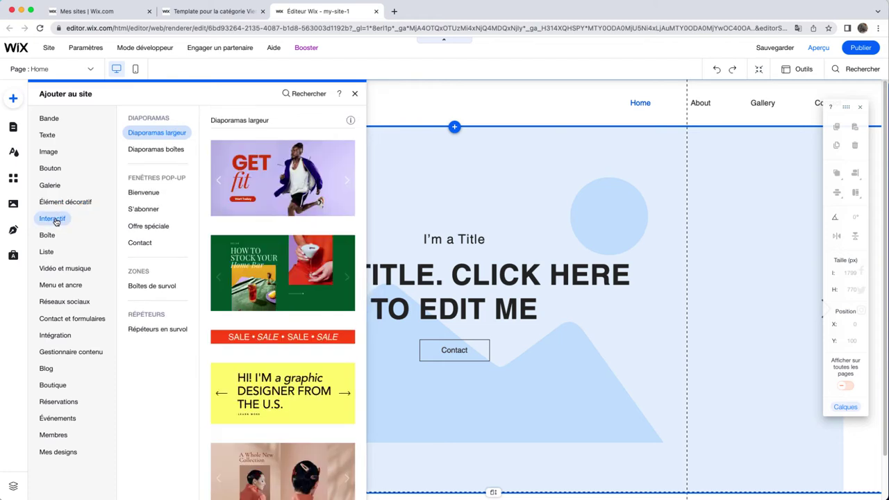
pyautogui.click(53, 237)
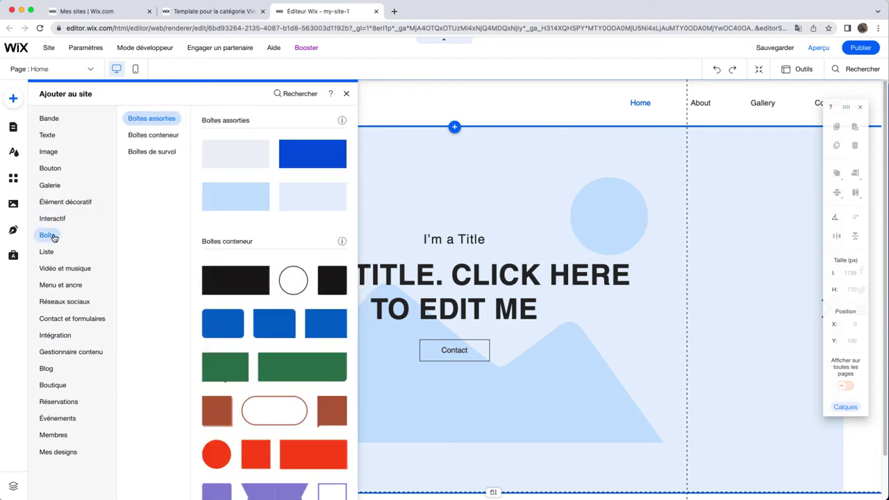
pyautogui.click(55, 253)
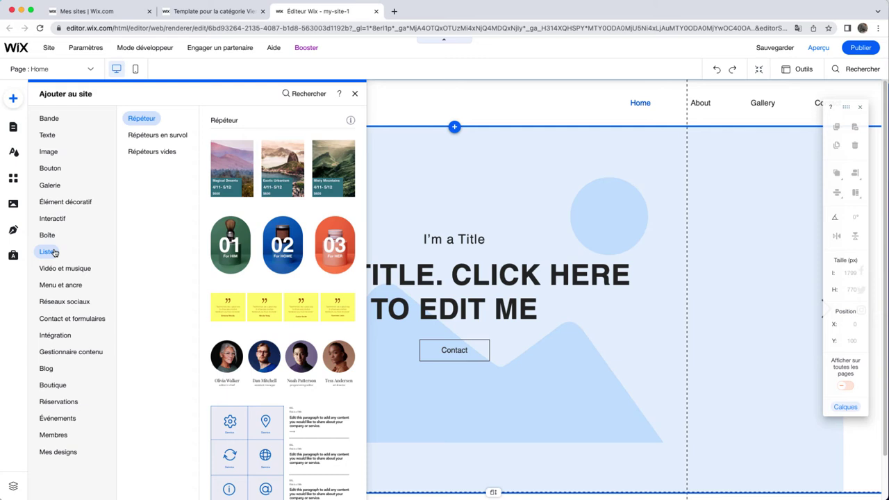
# Examine the addable elements for Vidéo et musique, Menu et ancre, Réseaux sociaux, Contact et formulaires, Intégration and Gestionnaire contenu.
pyautogui.click(58, 271)
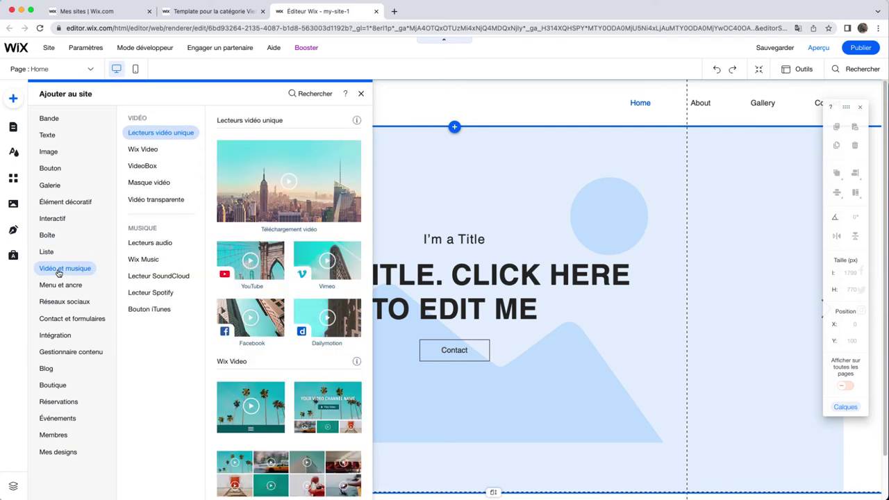
pyautogui.click(59, 287)
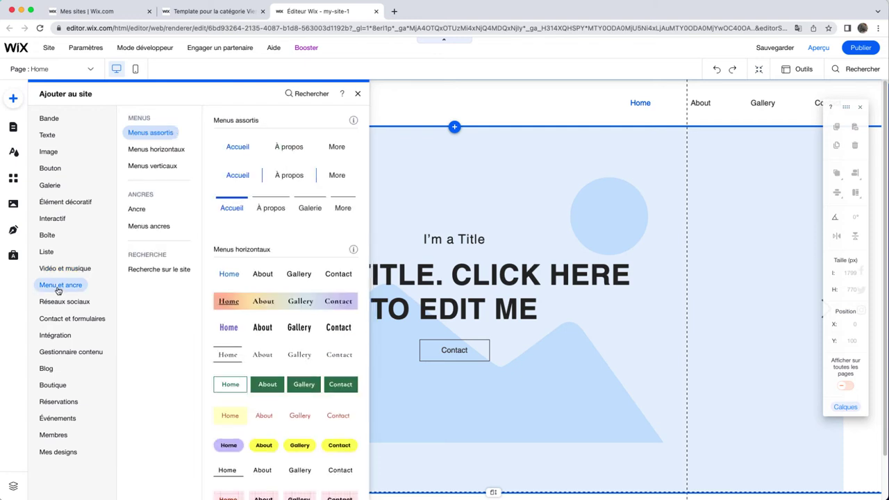
pyautogui.click(58, 302)
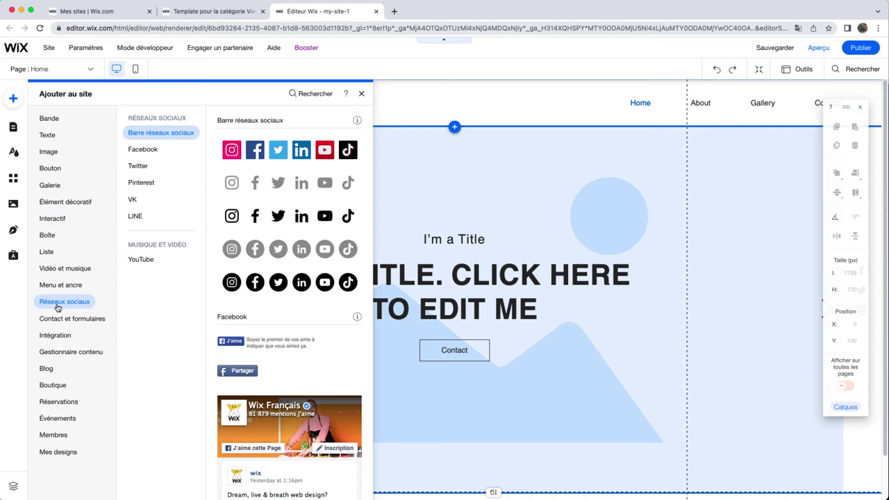
pyautogui.click(56, 319)
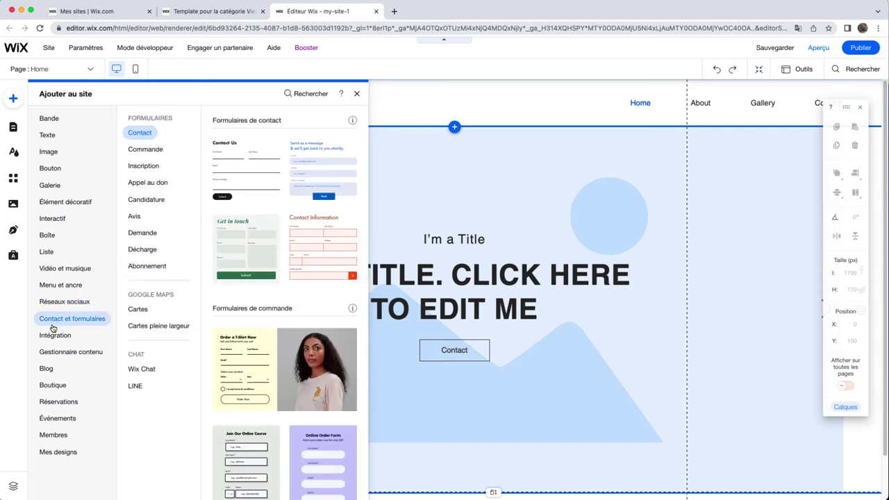
pyautogui.click(50, 336)
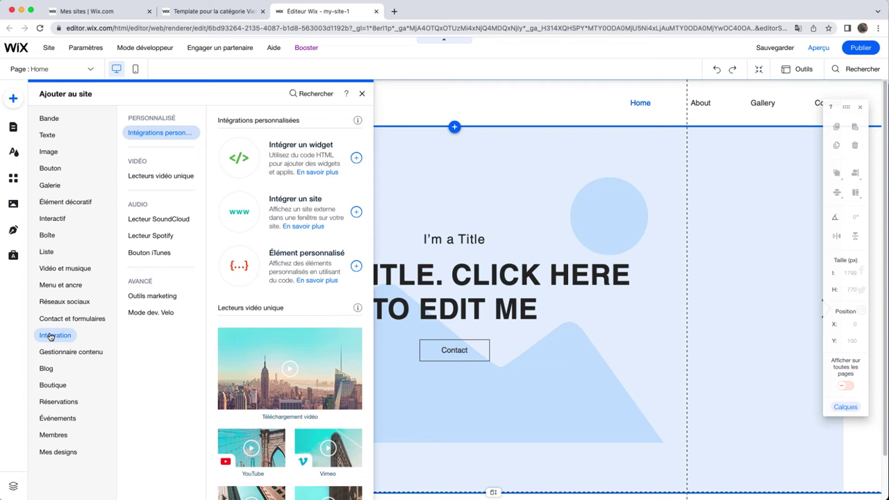
pyautogui.click(50, 354)
# Examine the Blog, Boutique, Réservations, Événements and Membres features that can be added to the site, plus Mes designs.
pyautogui.click(47, 369)
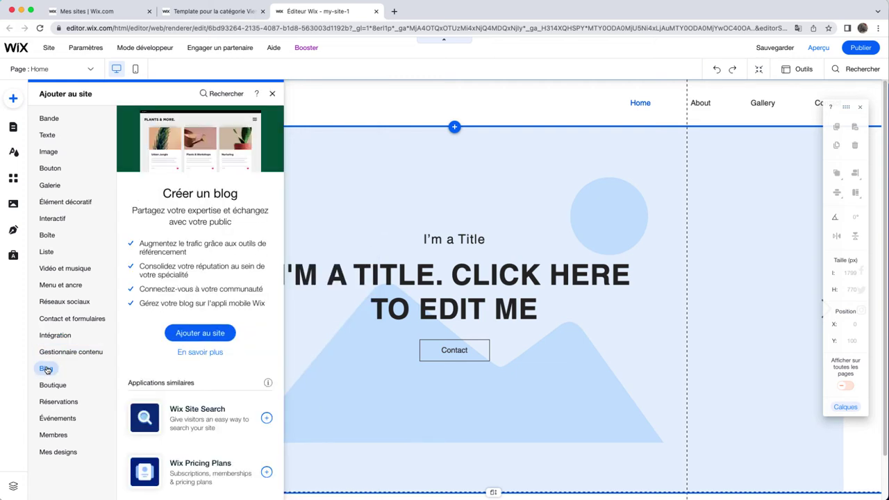
pyautogui.click(49, 384)
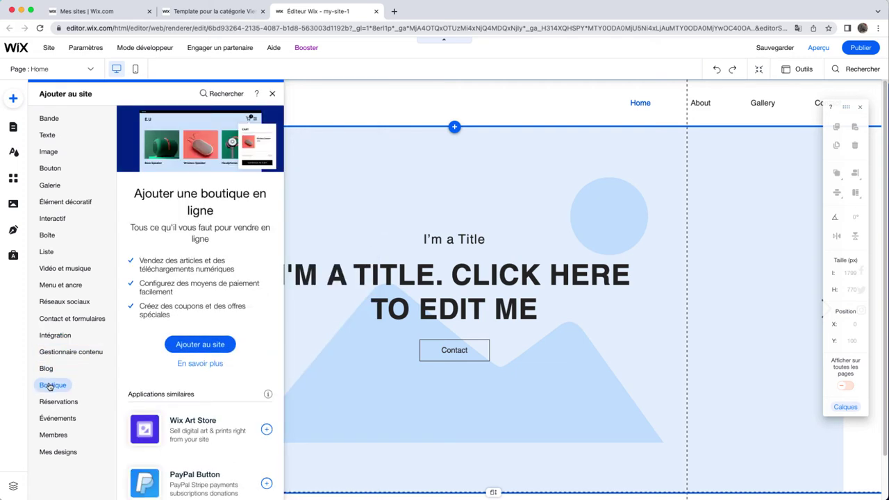
pyautogui.click(57, 402)
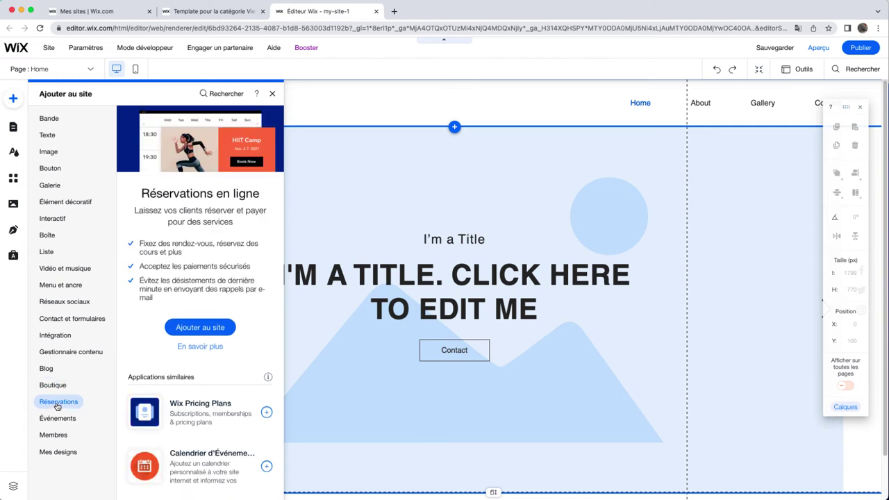
pyautogui.click(57, 418)
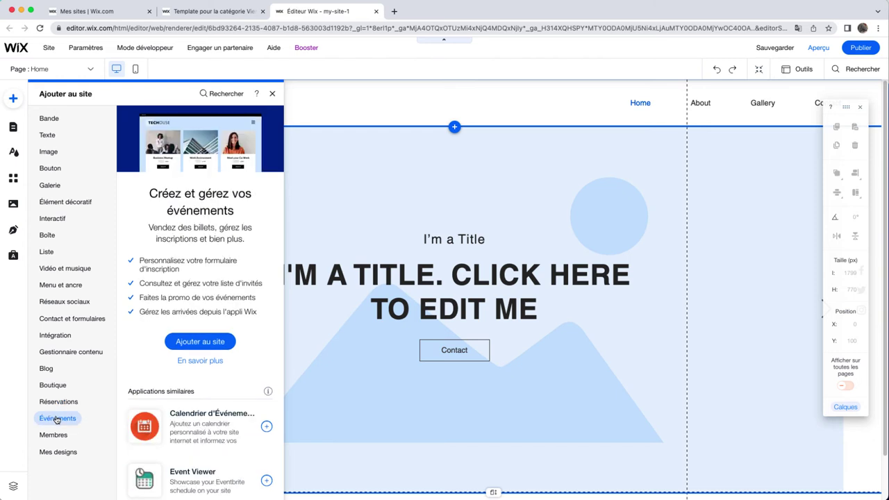
pyautogui.click(61, 436)
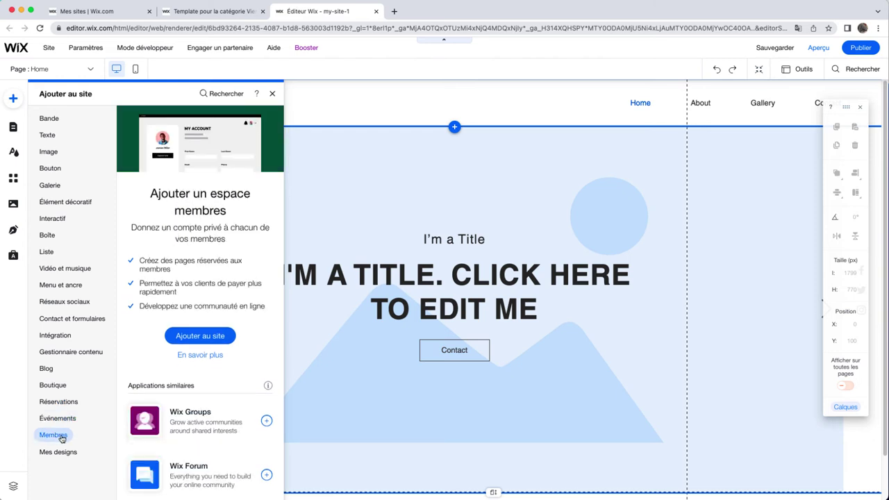
pyautogui.click(62, 454)
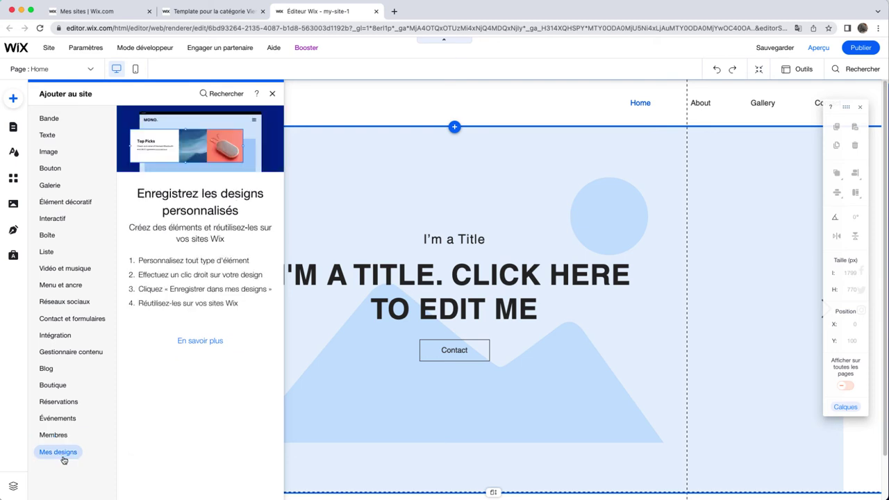
pyautogui.click(272, 93)
# Examine the colour and text themes offered for the site design.
pyautogui.click(12, 151)
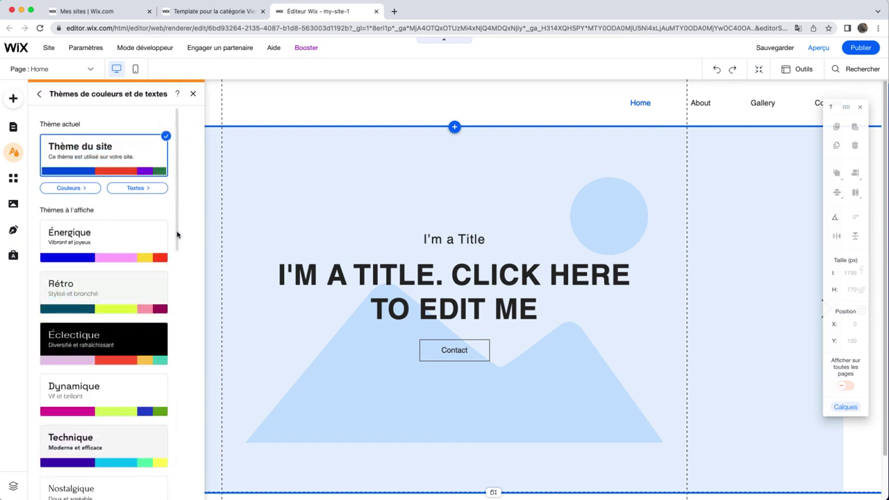
pyautogui.scroll(-5, 174, 229)
pyautogui.scroll(5, 173, 229)
pyautogui.click(193, 93)
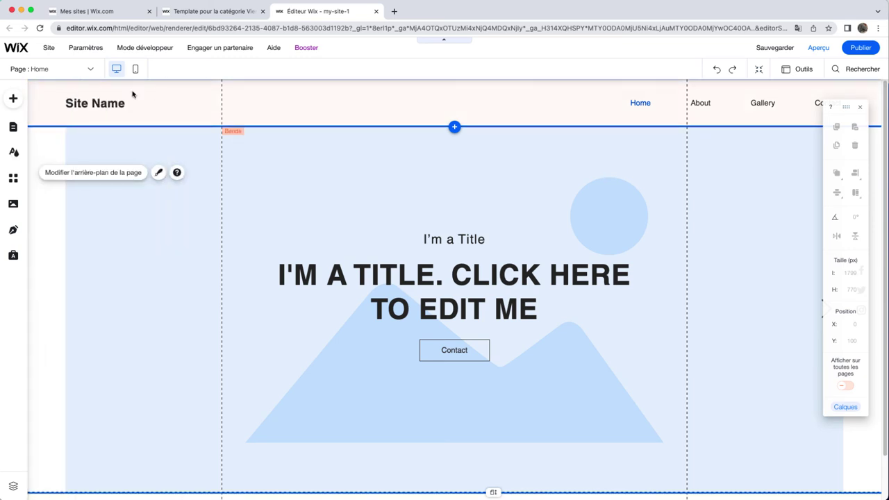
# Browse the recommended, popular and Wix business applications in the Wix App Market.
pyautogui.click(15, 180)
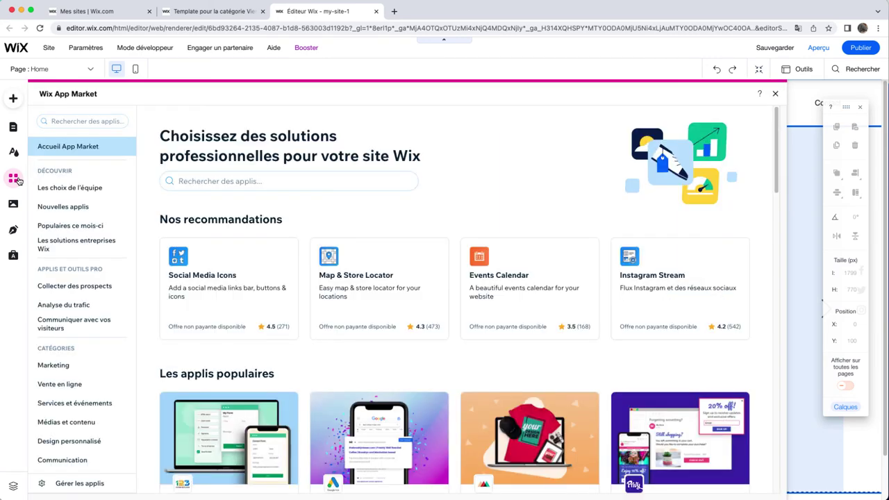
pyautogui.scroll(-10, 280, 248)
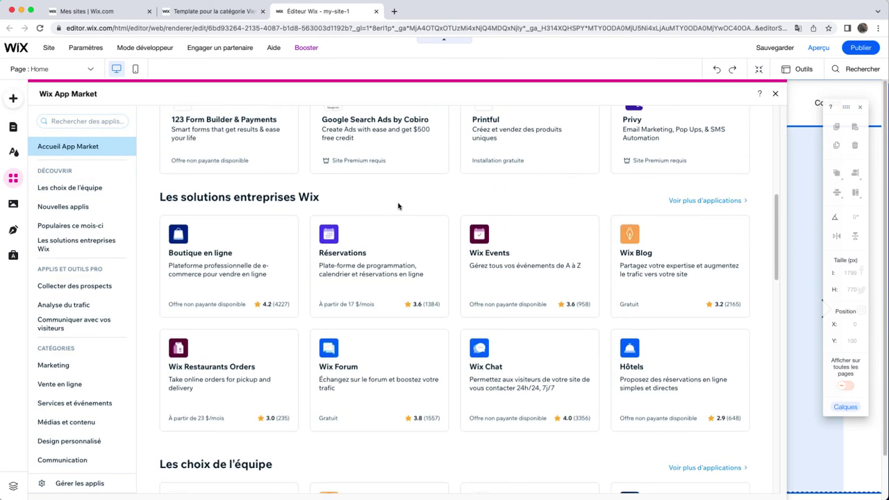
pyautogui.click(773, 95)
# Examine the media import sources, the photo and video editing tools, and the free Wix and Shutterstock media.
pyautogui.click(14, 205)
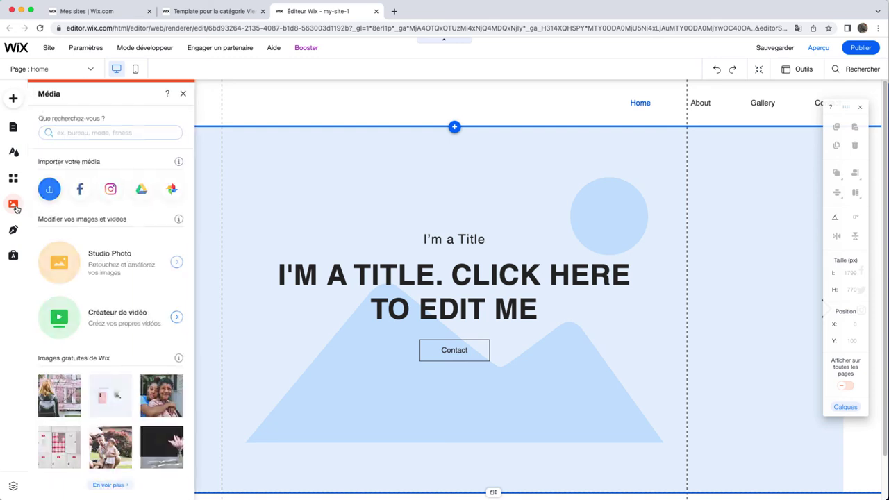
pyautogui.scroll(-5, 138, 285)
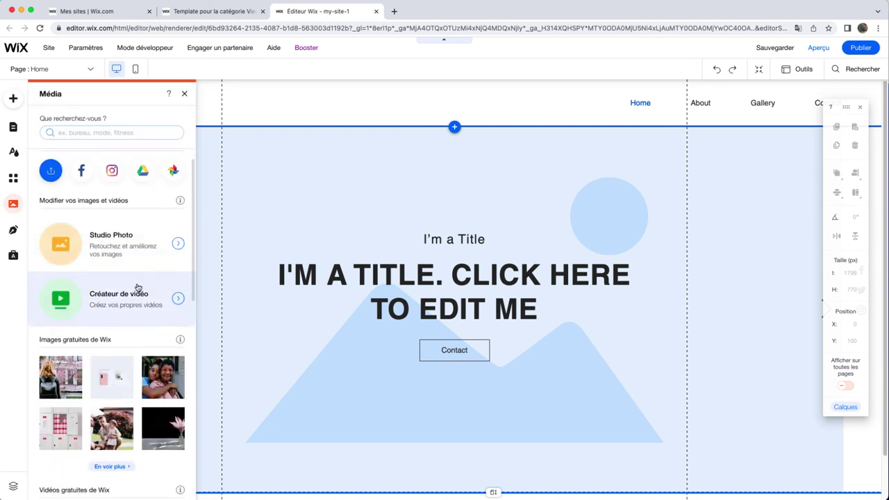
pyautogui.scroll(-5, 138, 285)
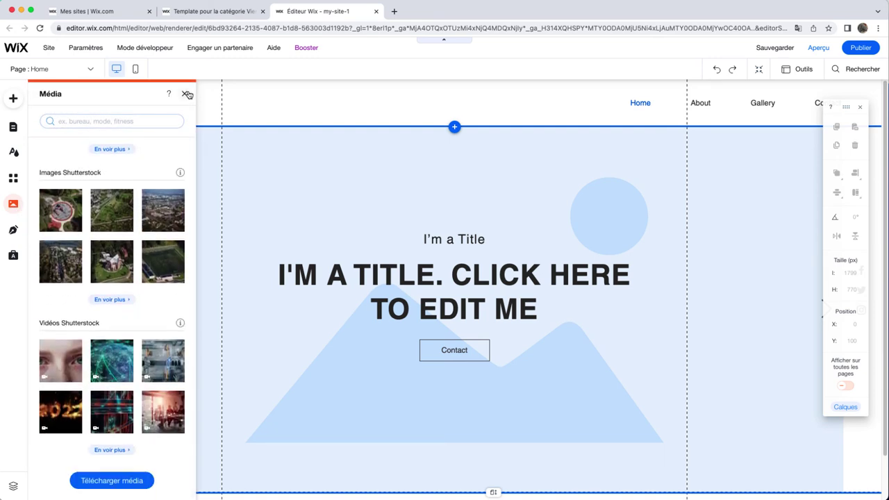
pyautogui.click(184, 93)
# Examine the blog creation offer and the Ascend by Wix marketing and referencing tools.
pyautogui.click(15, 229)
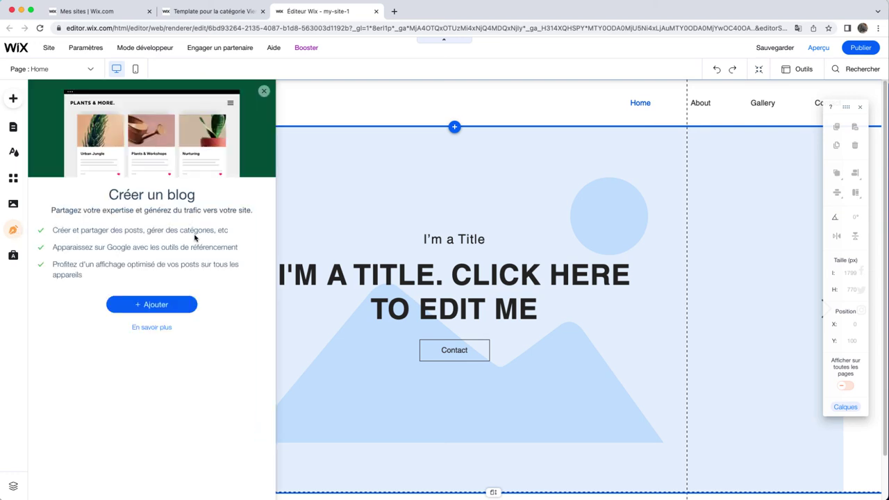
pyautogui.click(264, 97)
pyautogui.click(13, 255)
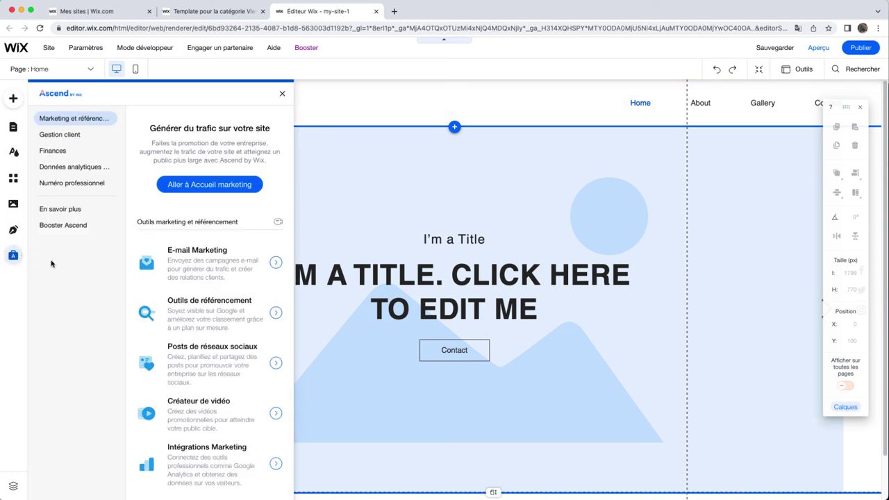
pyautogui.click(282, 93)
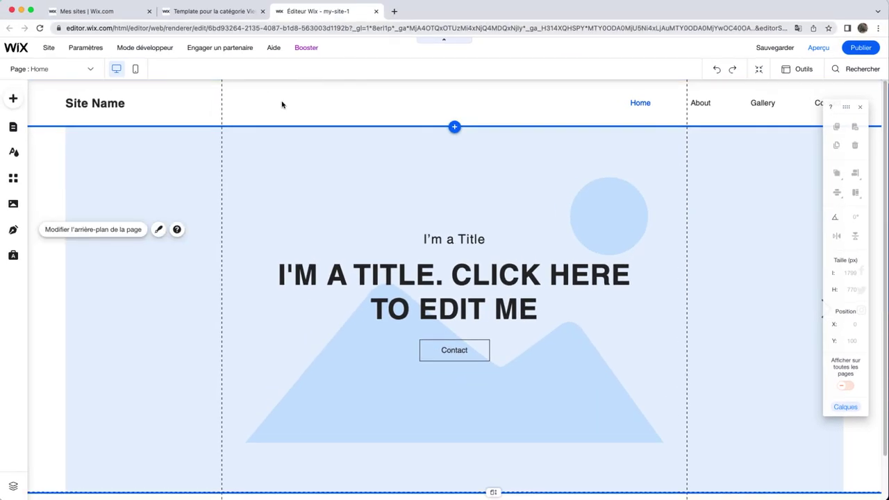
# Preview the site in its desktop version and publish it online from the editor.
pyautogui.click(819, 49)
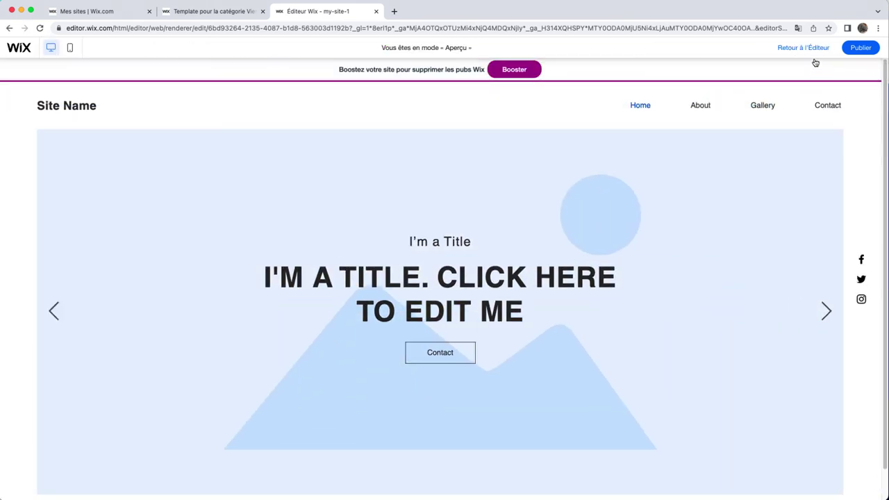
pyautogui.click(806, 48)
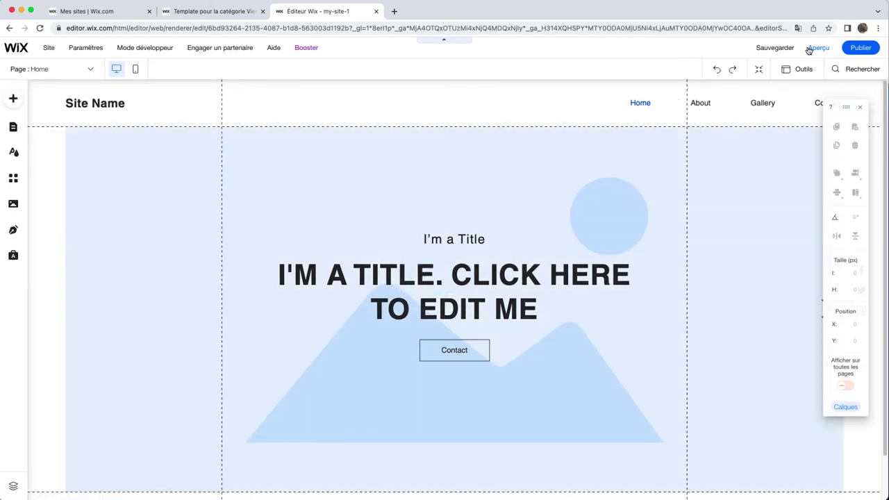
pyautogui.click(862, 48)
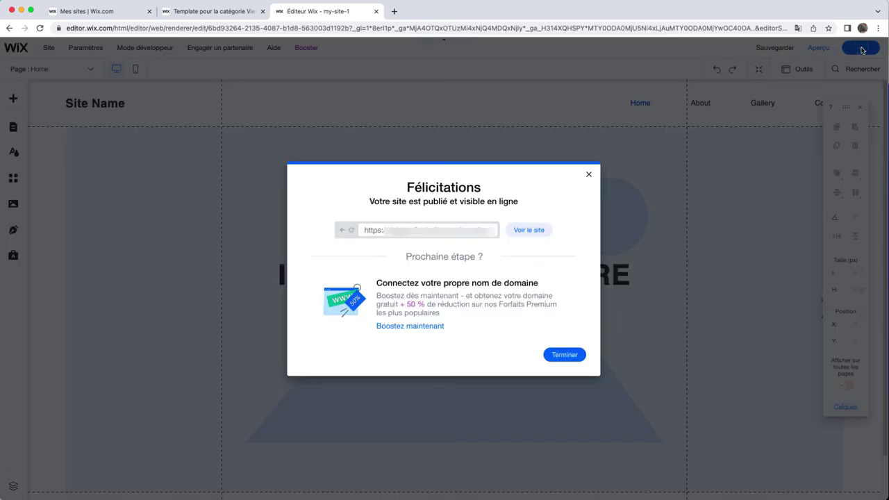